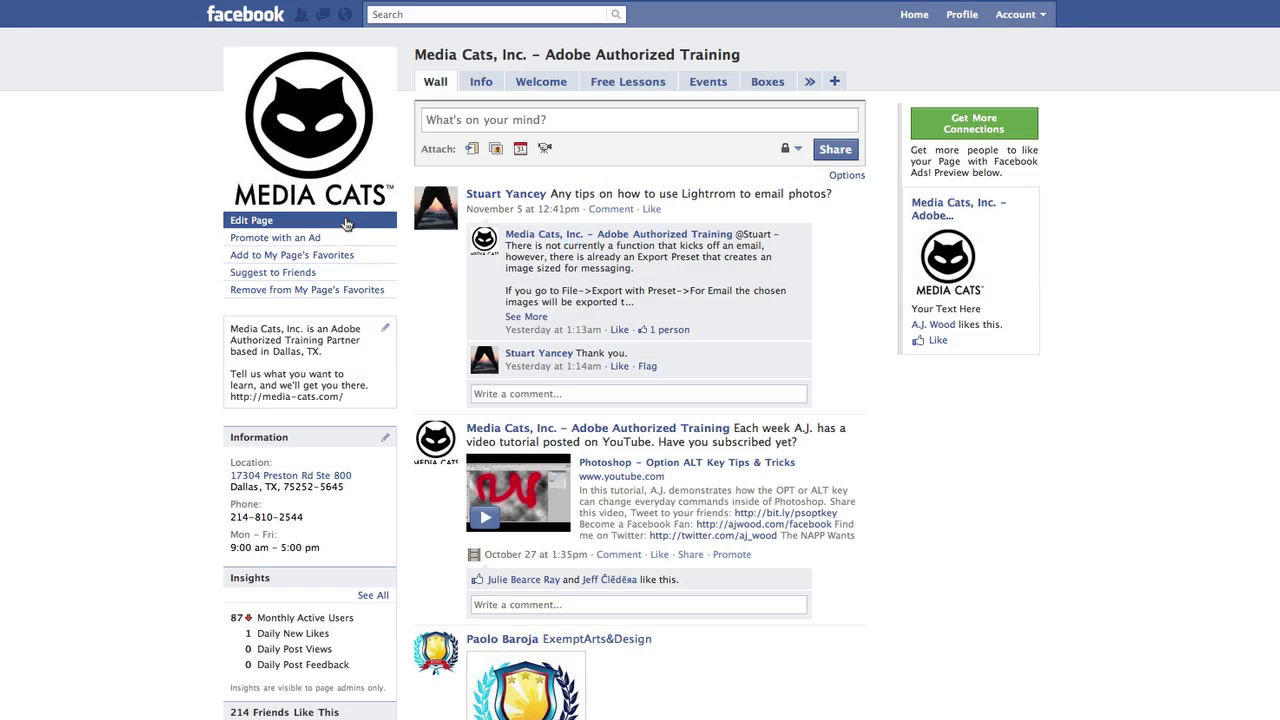
# Open the Media Cats page's Basic Information settings with its address, phone and weekday hours.
pyautogui.click(345, 222)
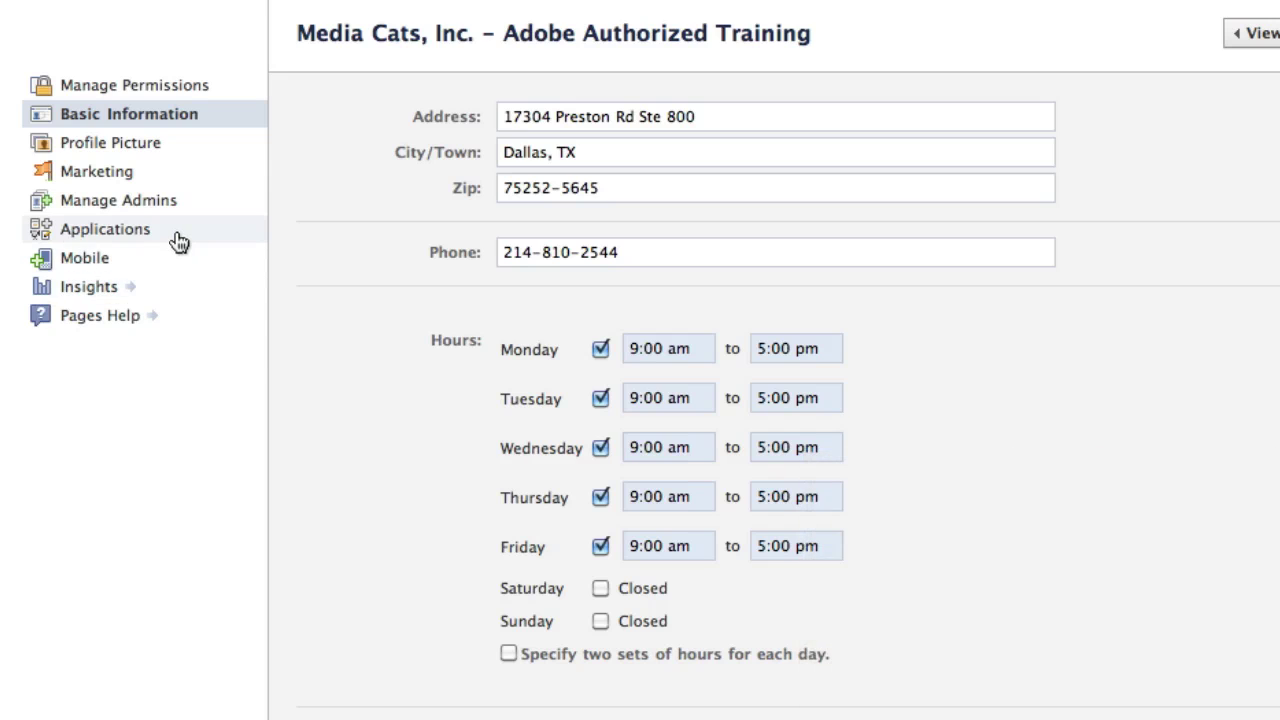
# Show the page's Applications settings and scroll through added apps like FBML, Photos and Notes.
pyautogui.click(175, 239)
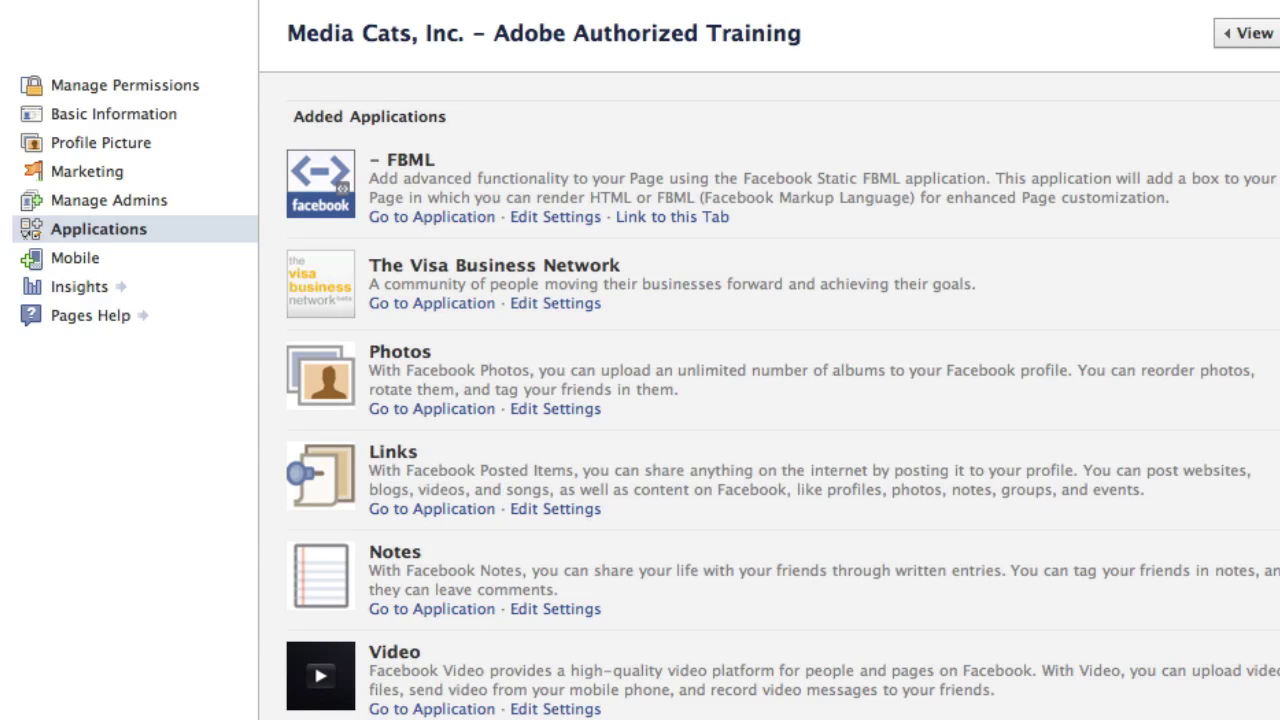
pyautogui.scroll(-10, 768, 400)
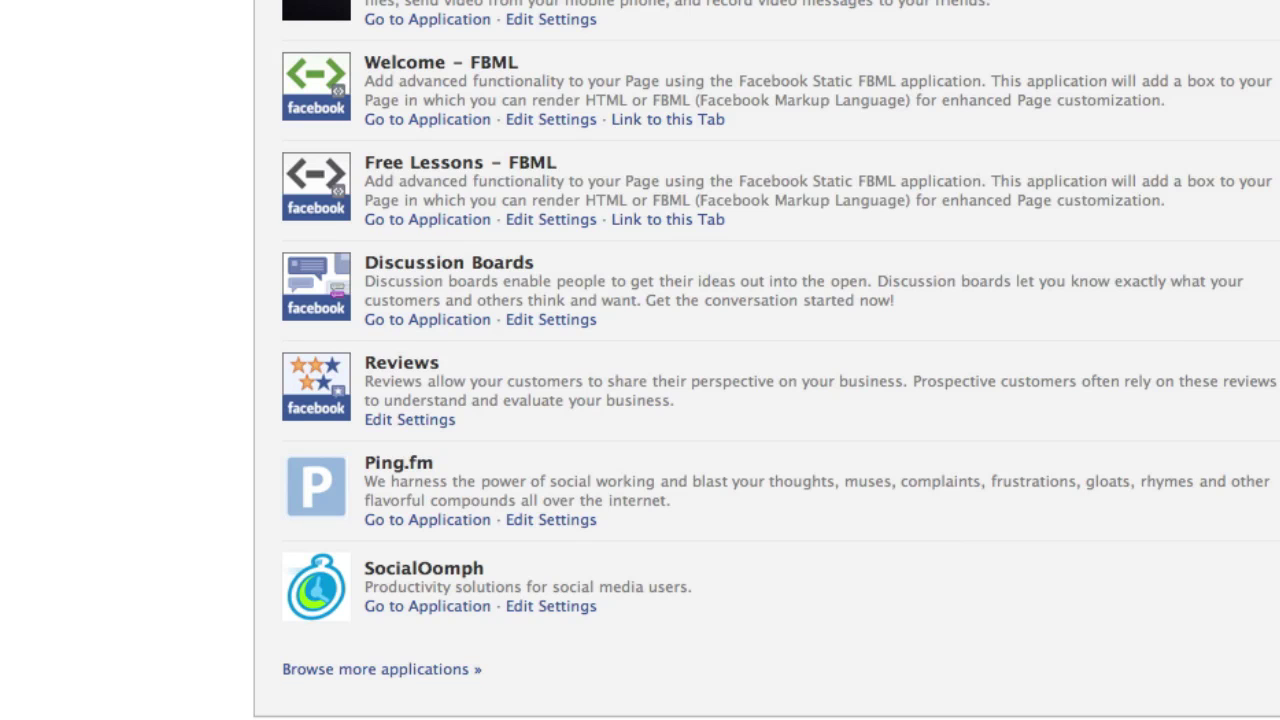
pyautogui.scroll(10, 348, 210)
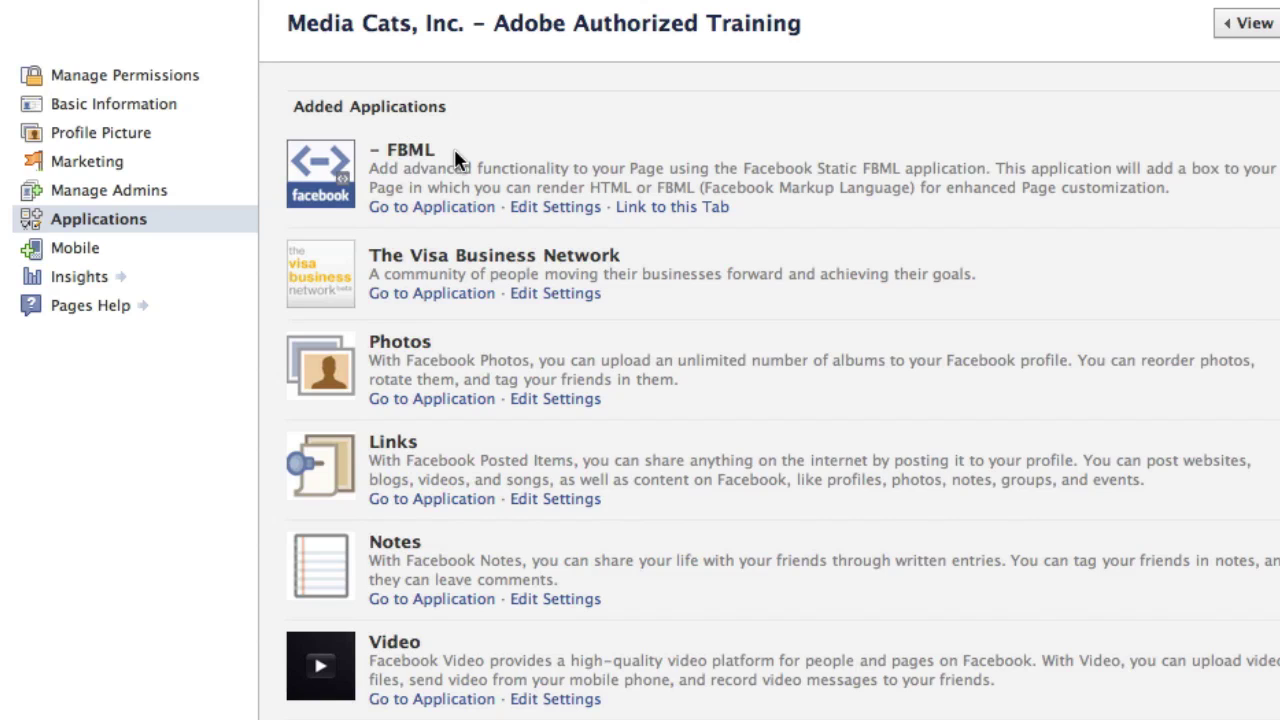
# Title the FBML box 'Video Demo', add caption 'This is a cool picture', and paste a 520×413 img tag.
pyautogui.click(447, 212)
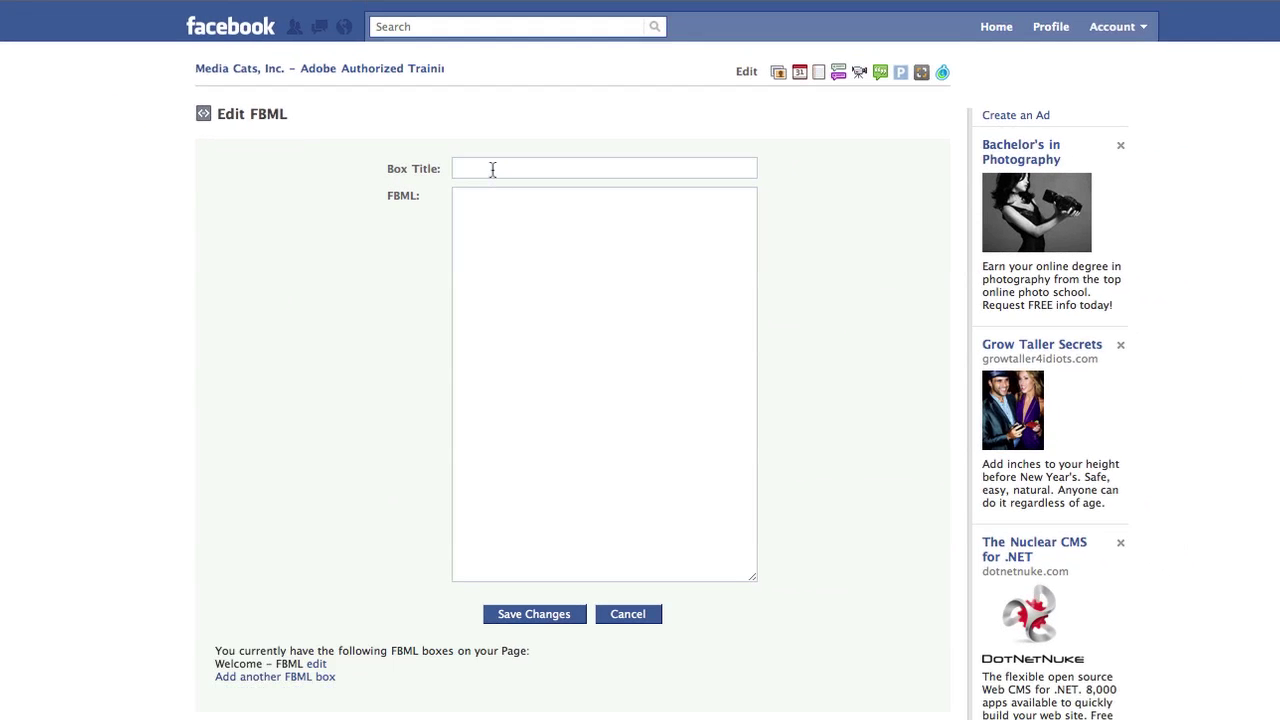
pyautogui.click(492, 169)
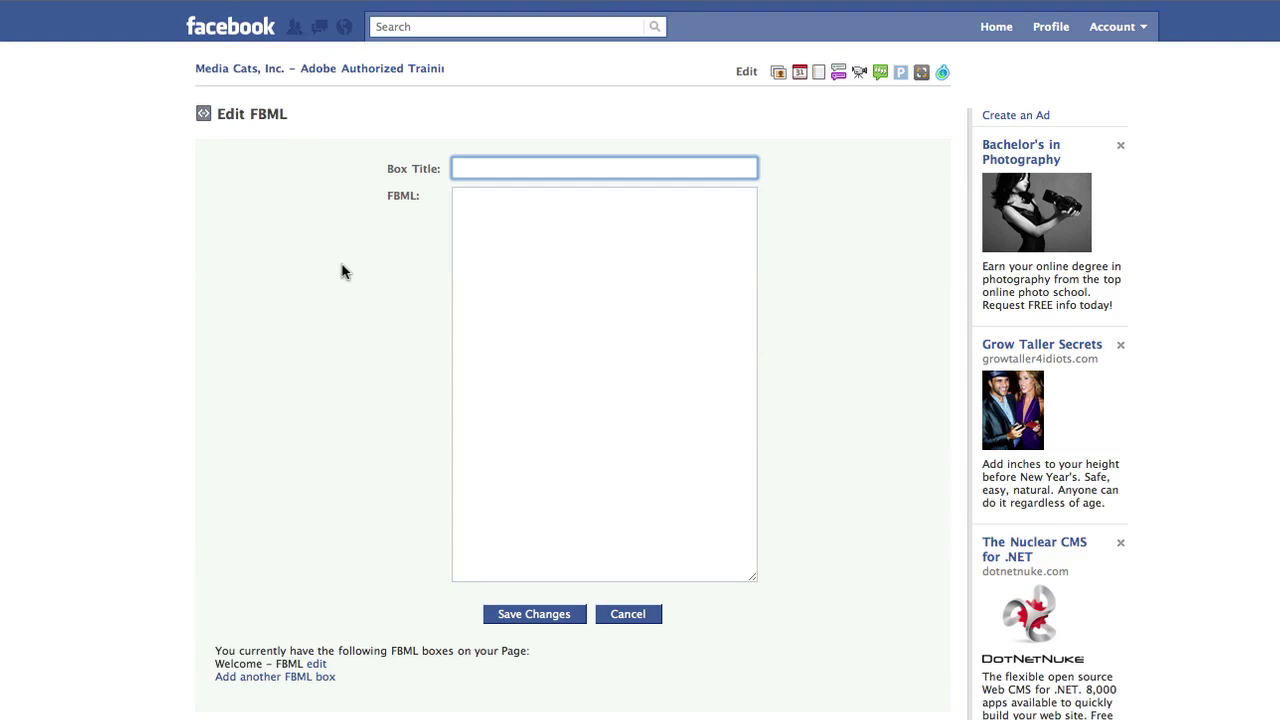
pyautogui.write('Video Demo')
pyautogui.click(456, 197)
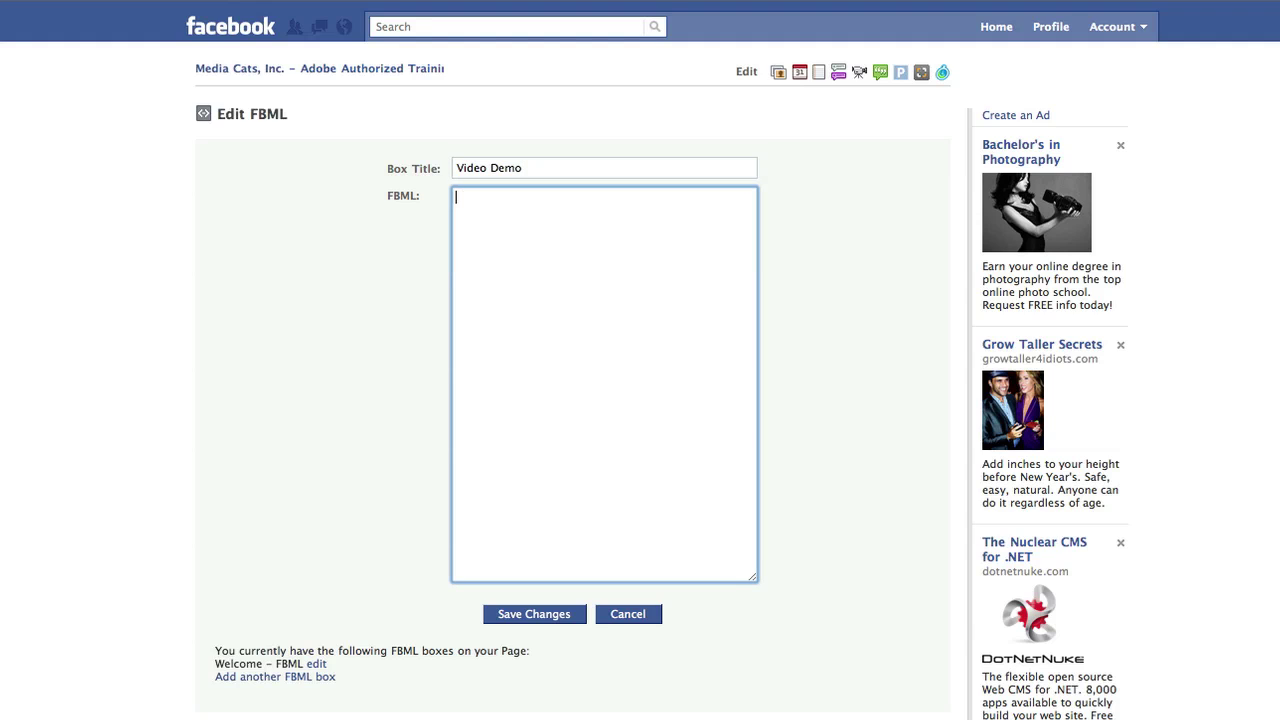
pyautogui.write('This is a cool picture.')
pyautogui.press('Return')
pyautogui.write('<img src="http://YourDomain.com/images/YourImageHere.jpg" width="520" height="413" />')
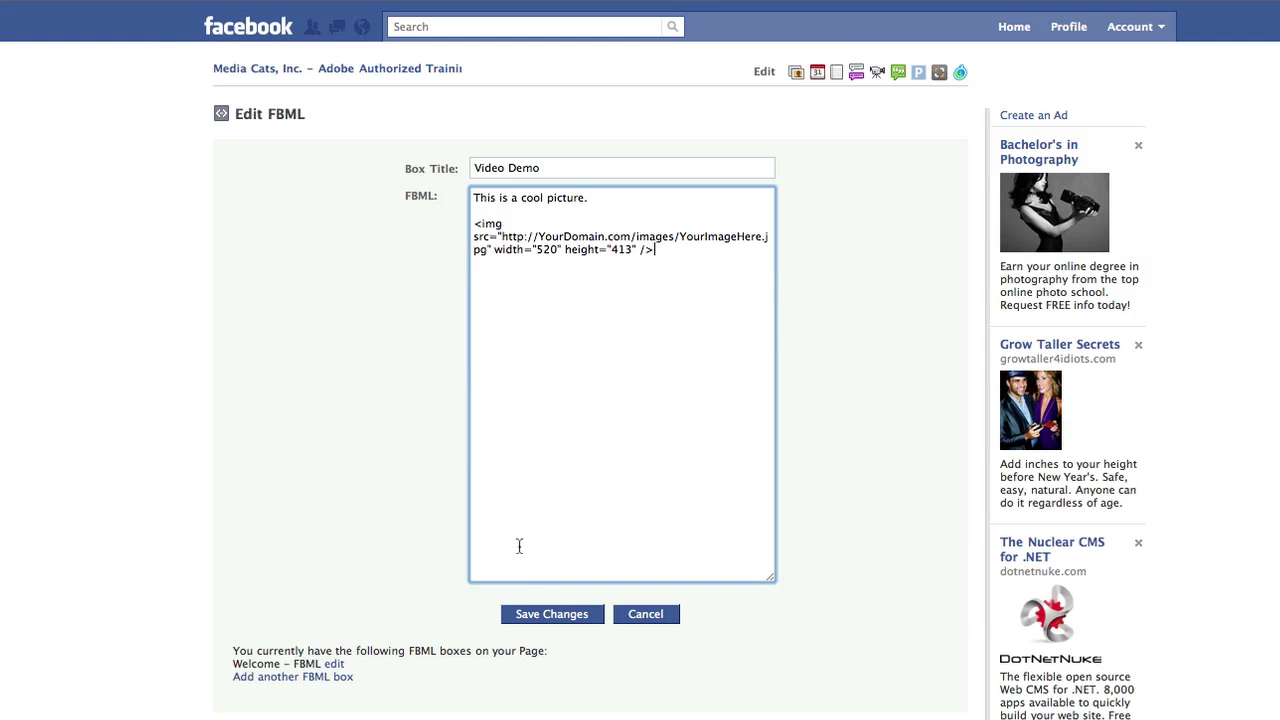
# Save the Video Demo box and view its new tab on the Media Cats page.
pyautogui.click(538, 618)
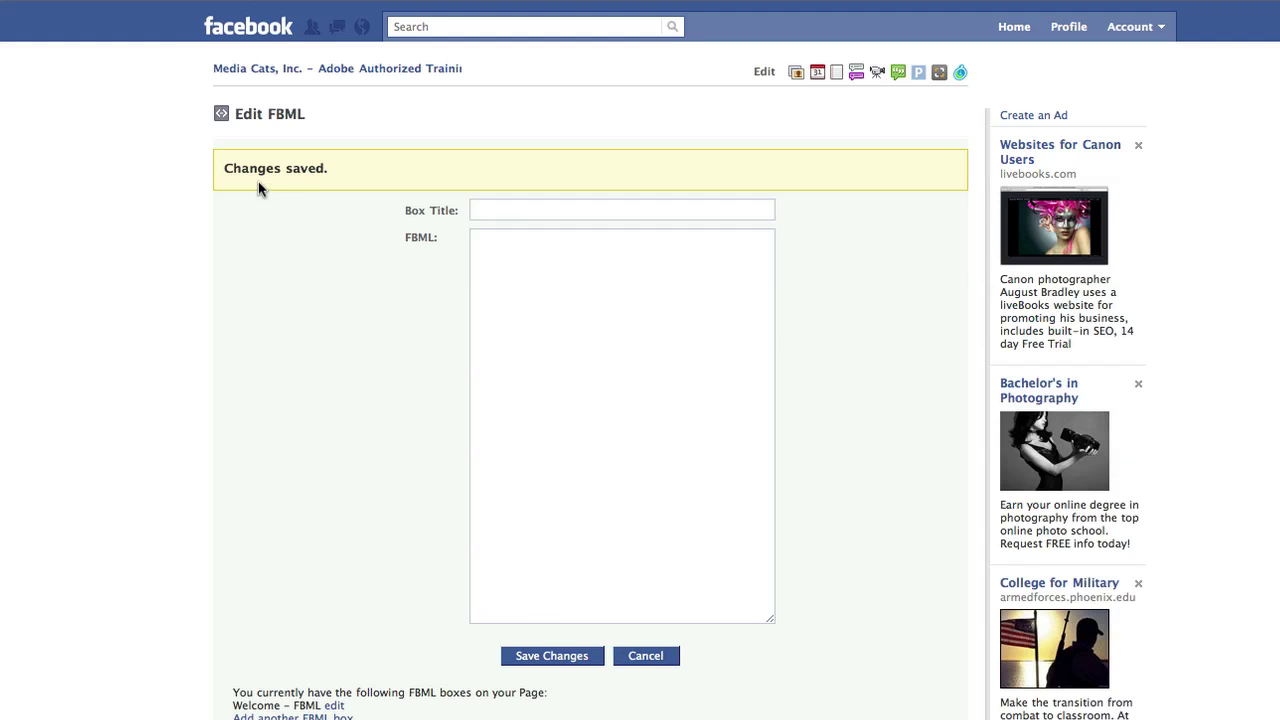
pyautogui.click(319, 72)
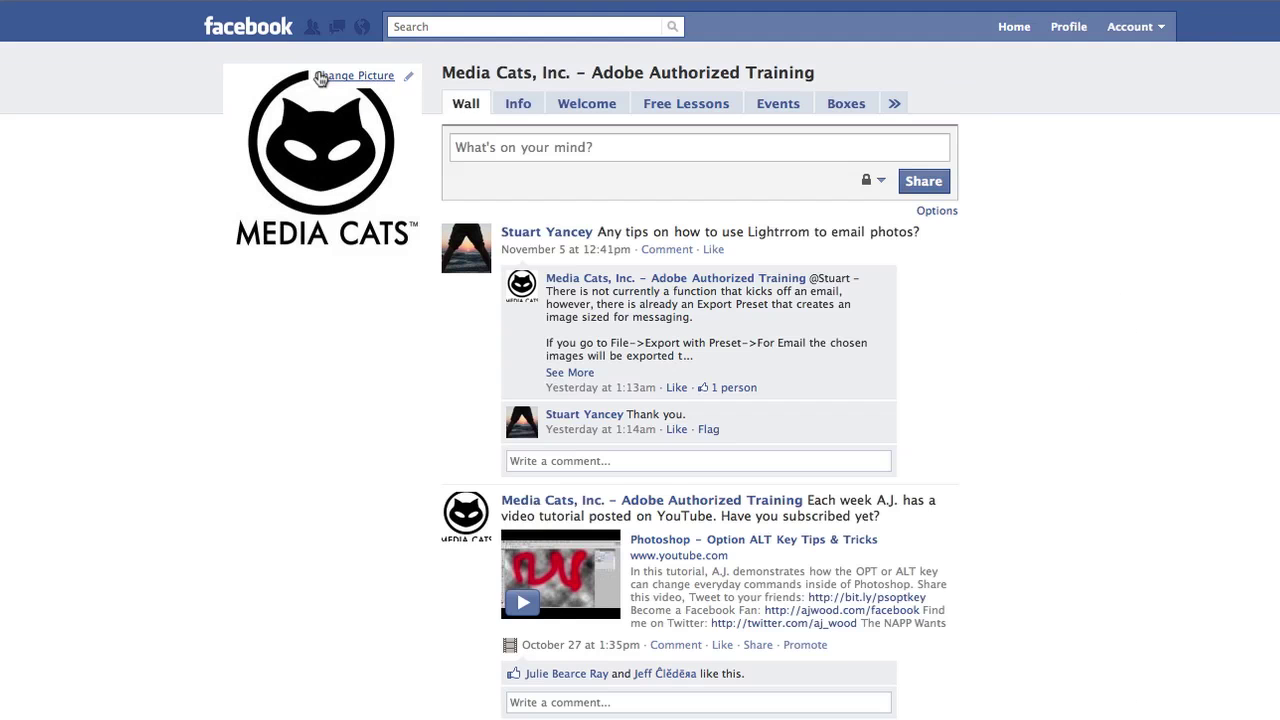
pyautogui.click(894, 104)
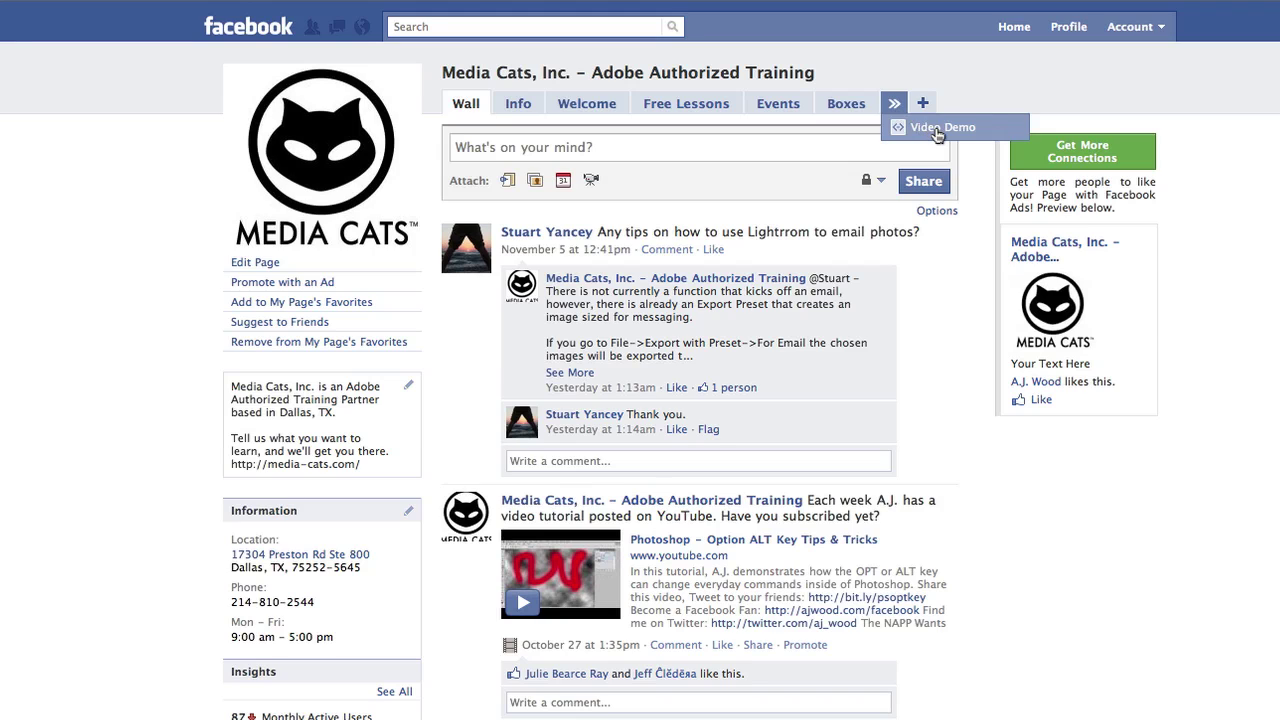
pyautogui.click(938, 128)
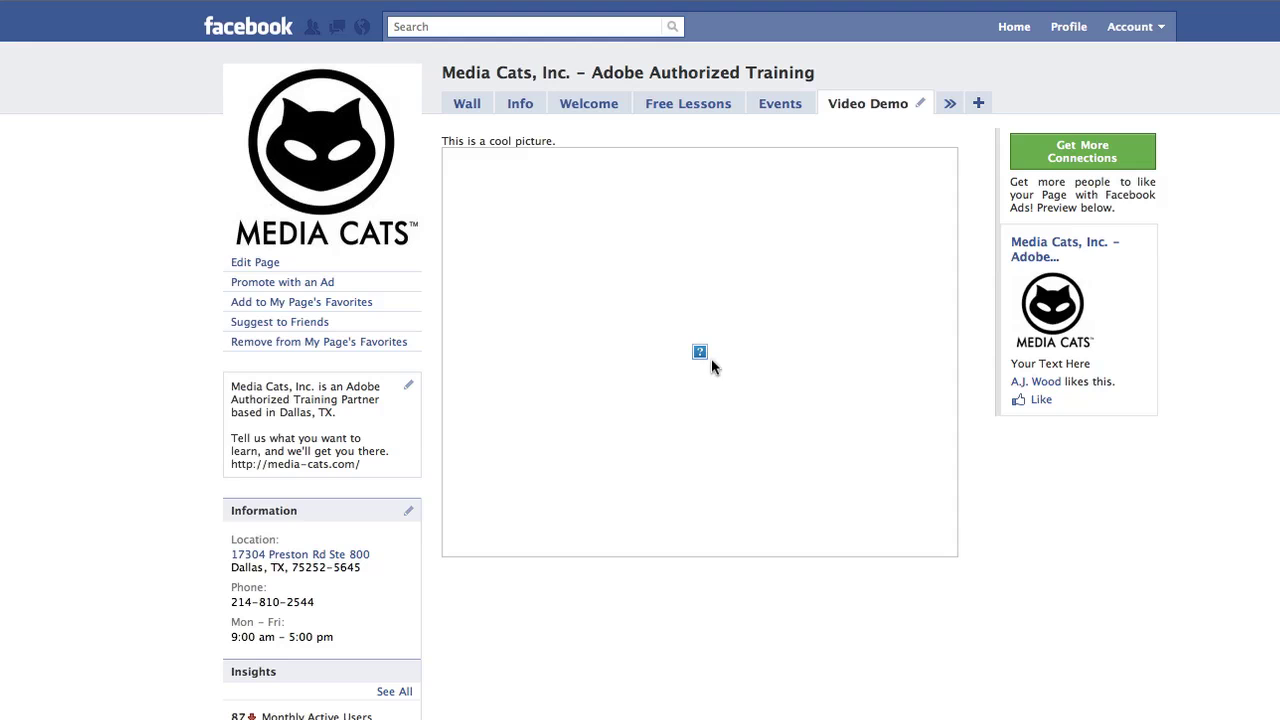
# Reopen the Video Demo FBML editor through the page's Applications settings and check the new-box notice.
pyautogui.click(302, 265)
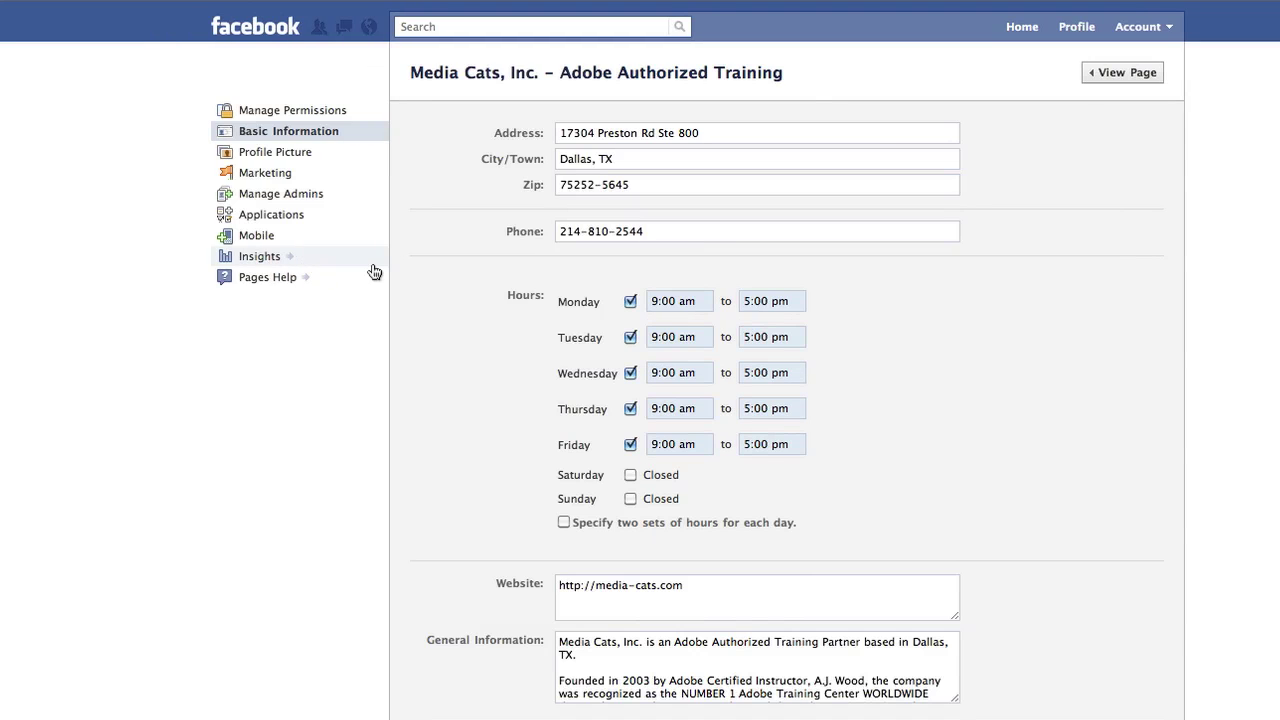
pyautogui.click(272, 215)
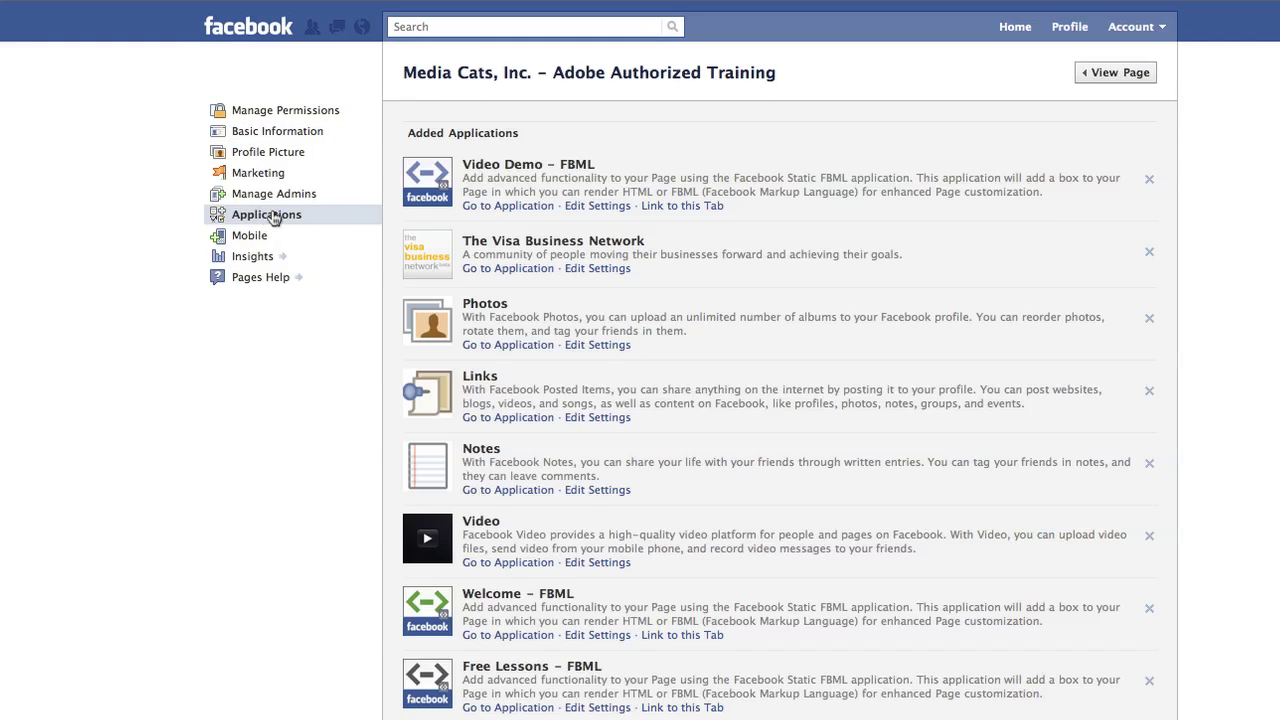
pyautogui.click(509, 207)
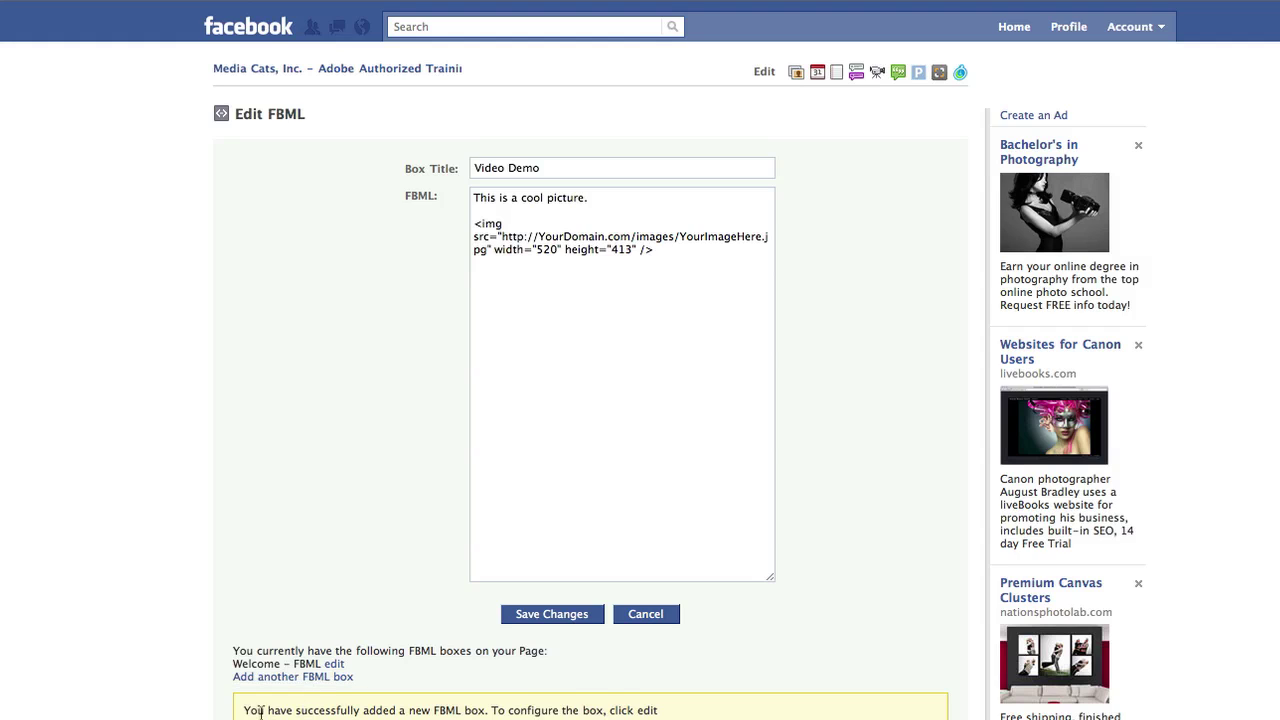
pyautogui.moveTo(250, 711); pyautogui.dragTo(672, 708)
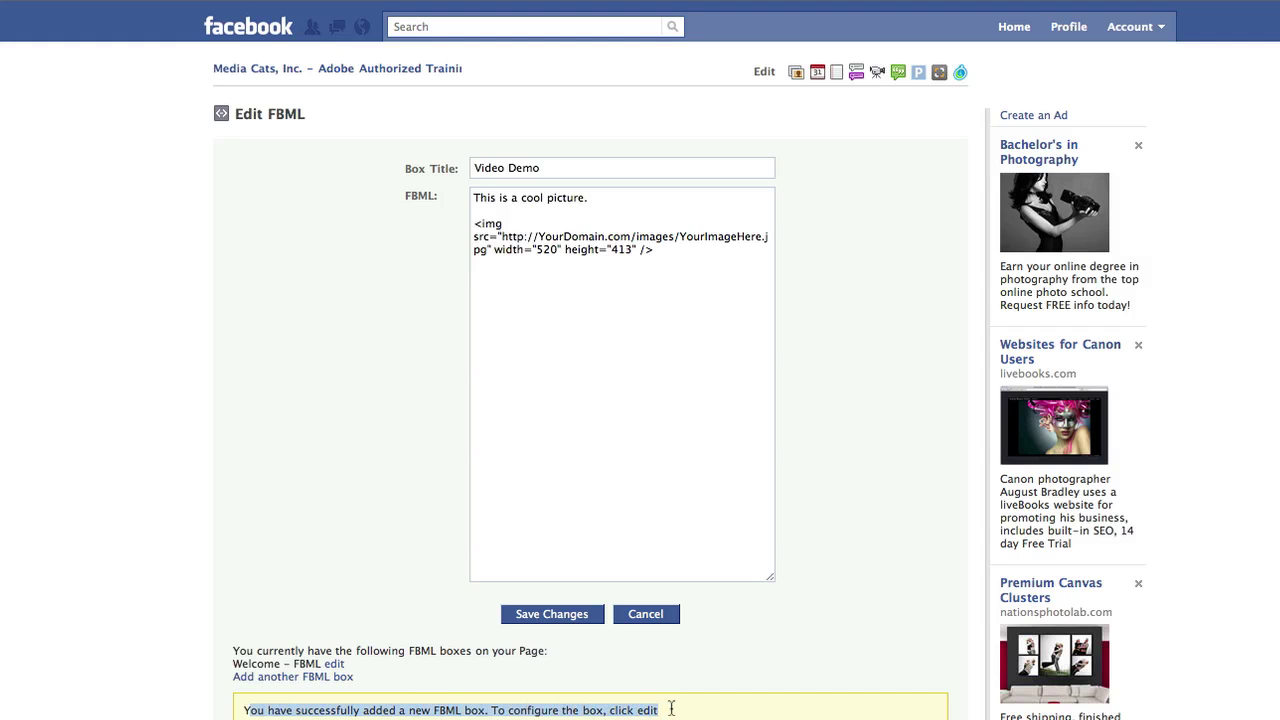
pyautogui.click(674, 719)
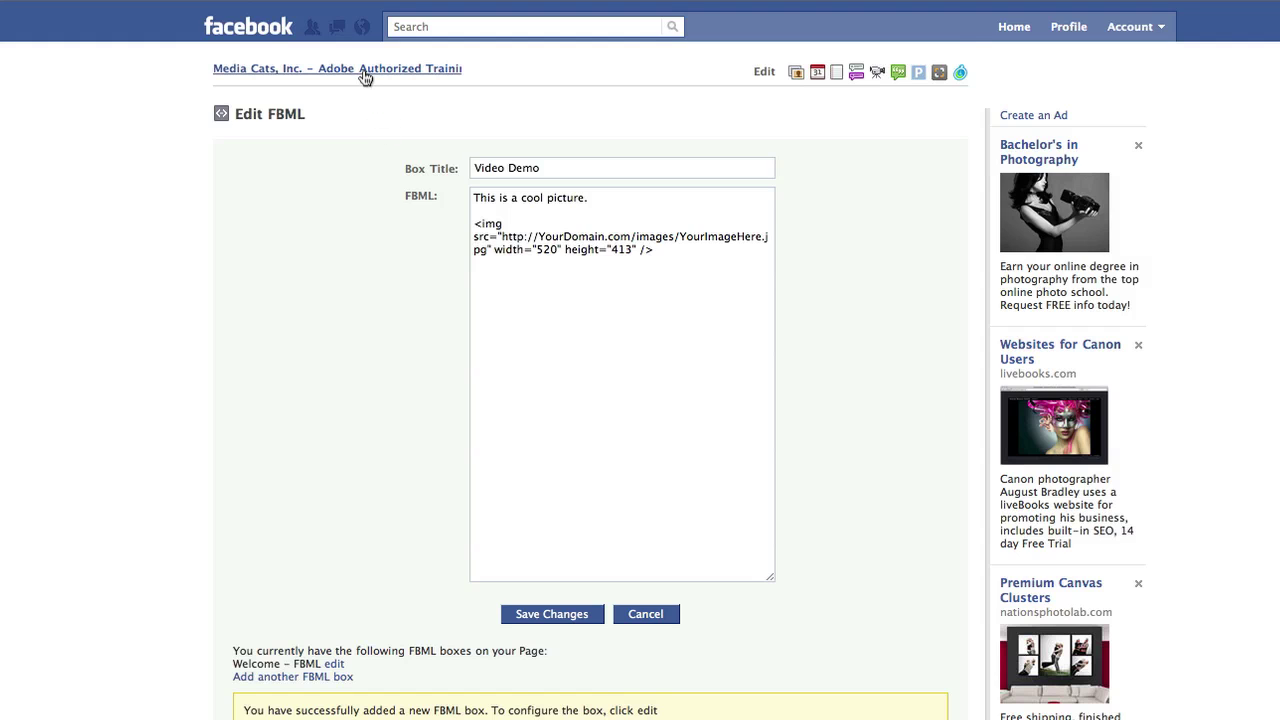
# Go back to the Media Cats page's Applications settings.
pyautogui.click(364, 72)
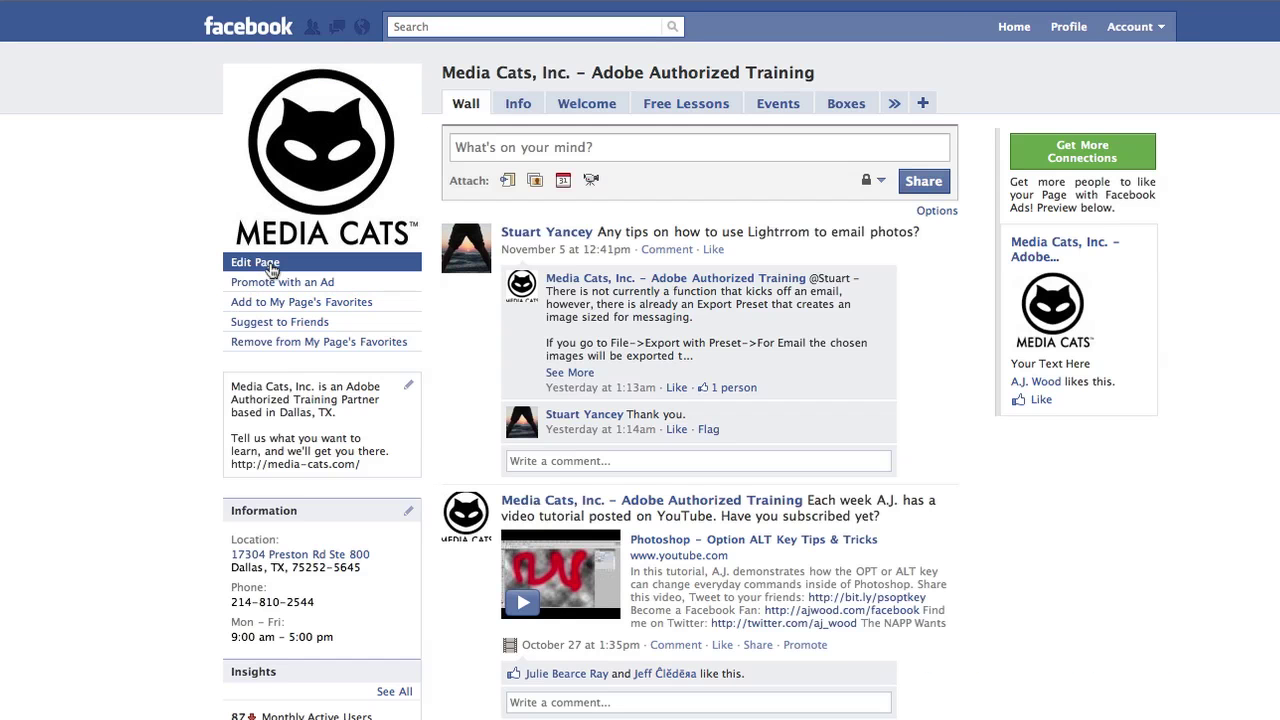
pyautogui.click(277, 264)
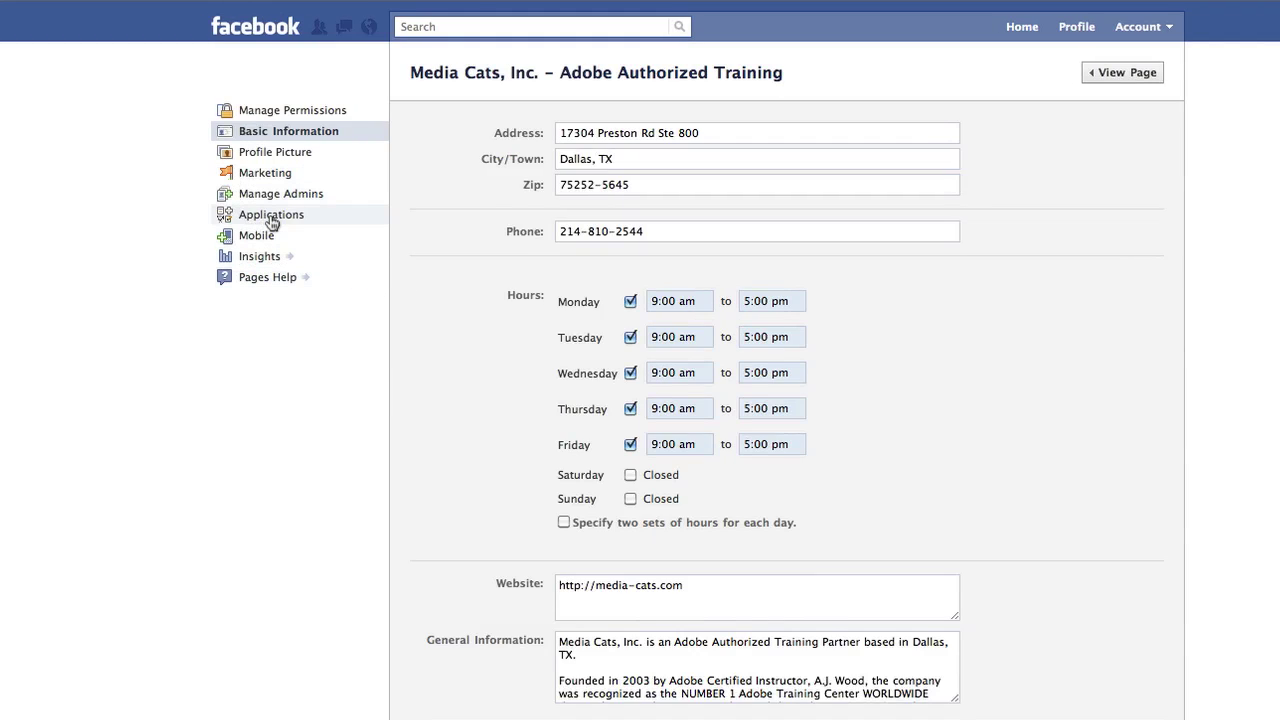
pyautogui.click(272, 219)
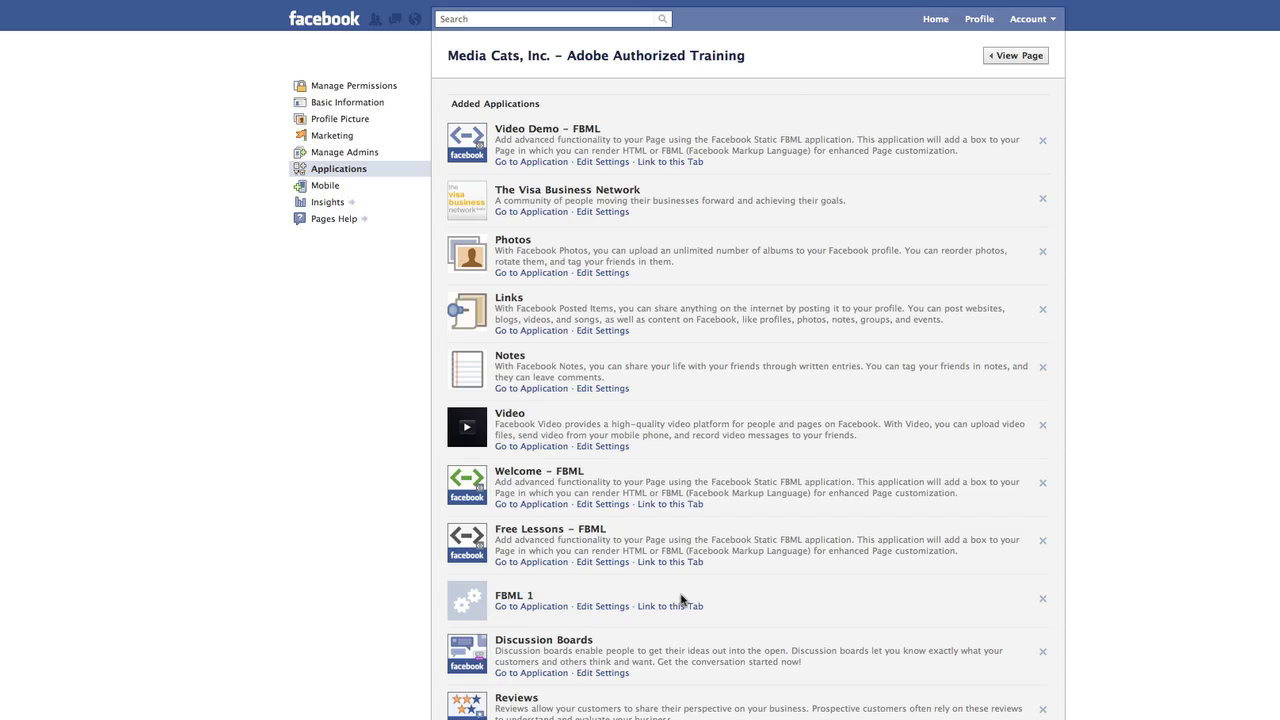
# Remove the empty FBML 1 box and the Video Demo box, confirming each removal.
pyautogui.click(1042, 600)
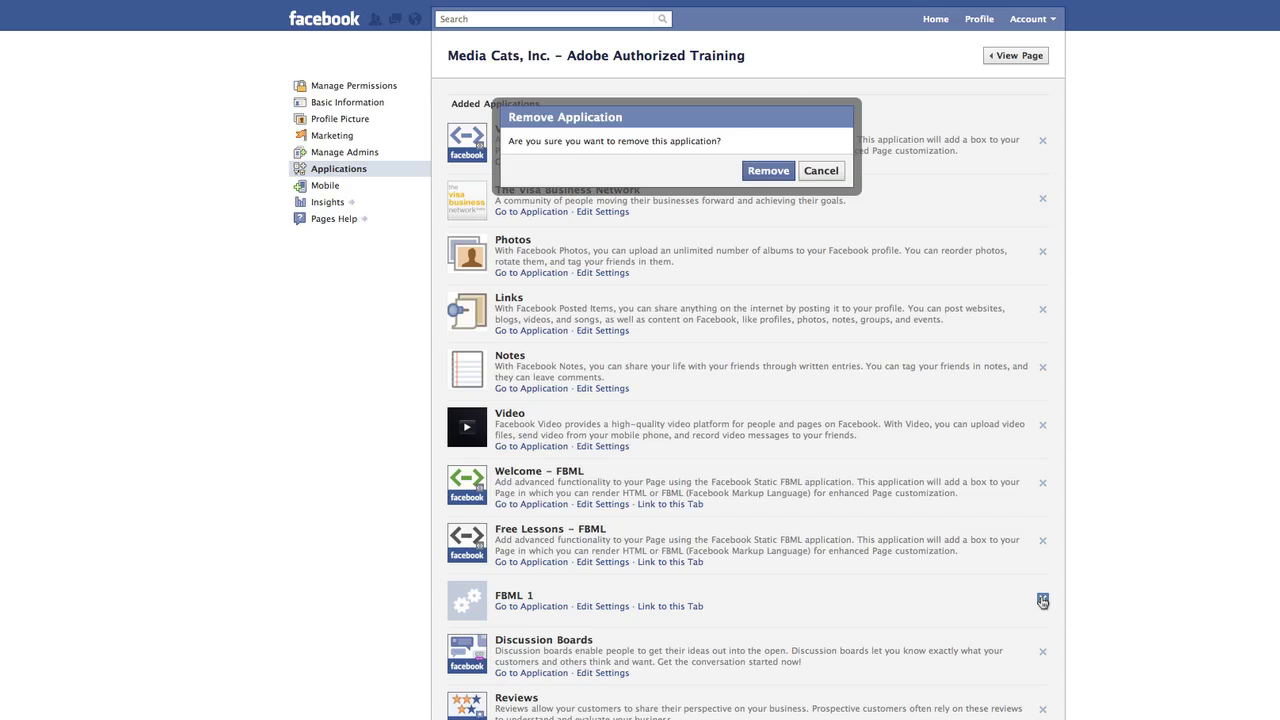
pyautogui.click(771, 177)
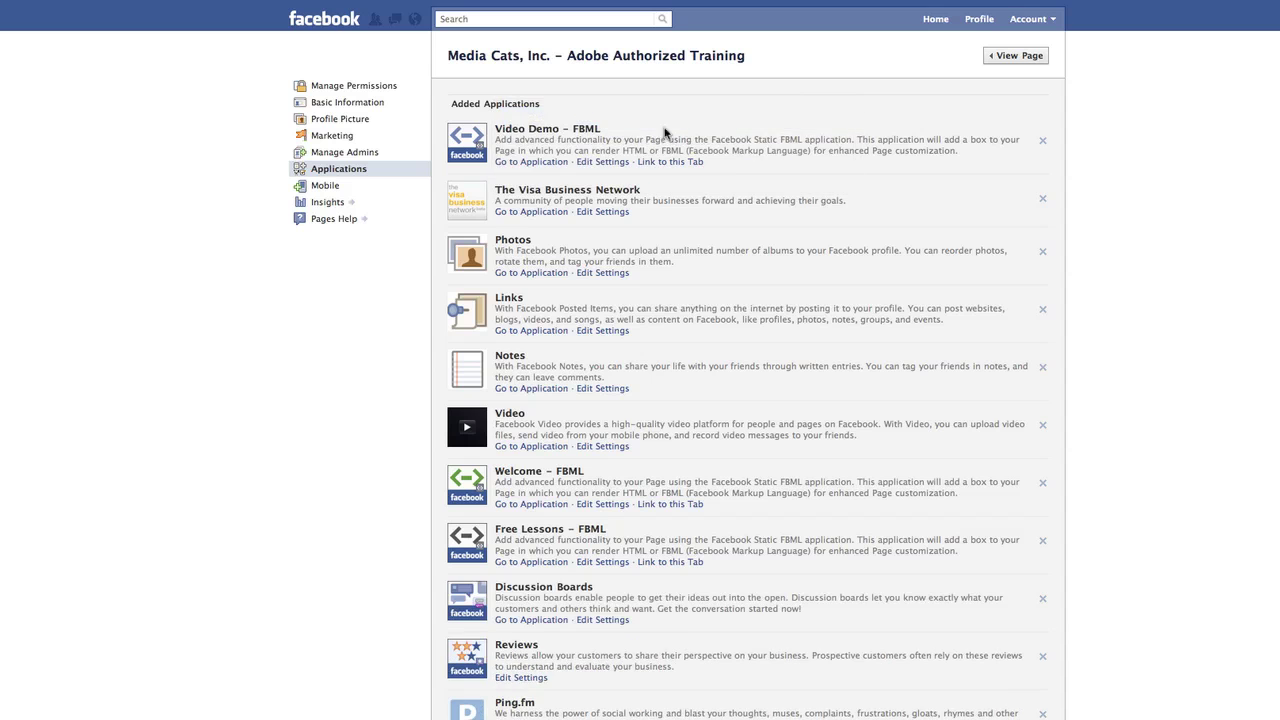
pyautogui.click(1042, 140)
pyautogui.click(768, 170)
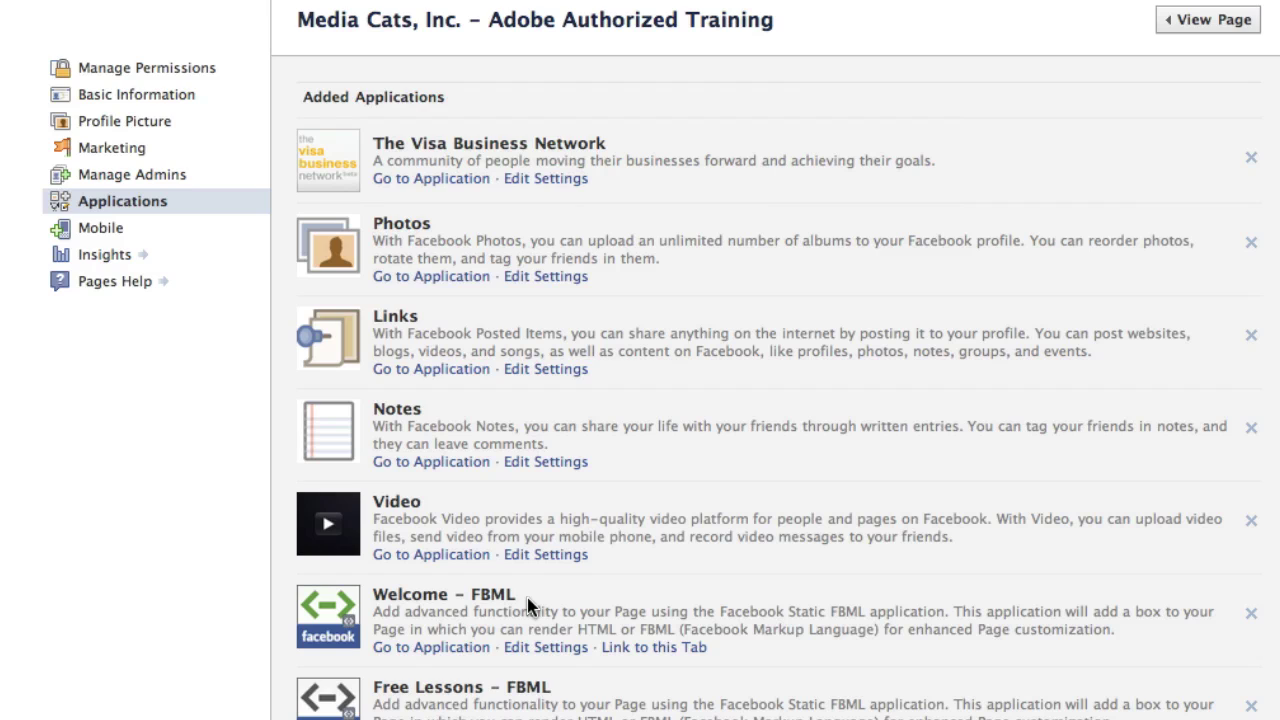
# Set Default Landing Tab to Welcome in Manage Permissions, then view the Media Cats page.
pyautogui.click(172, 80)
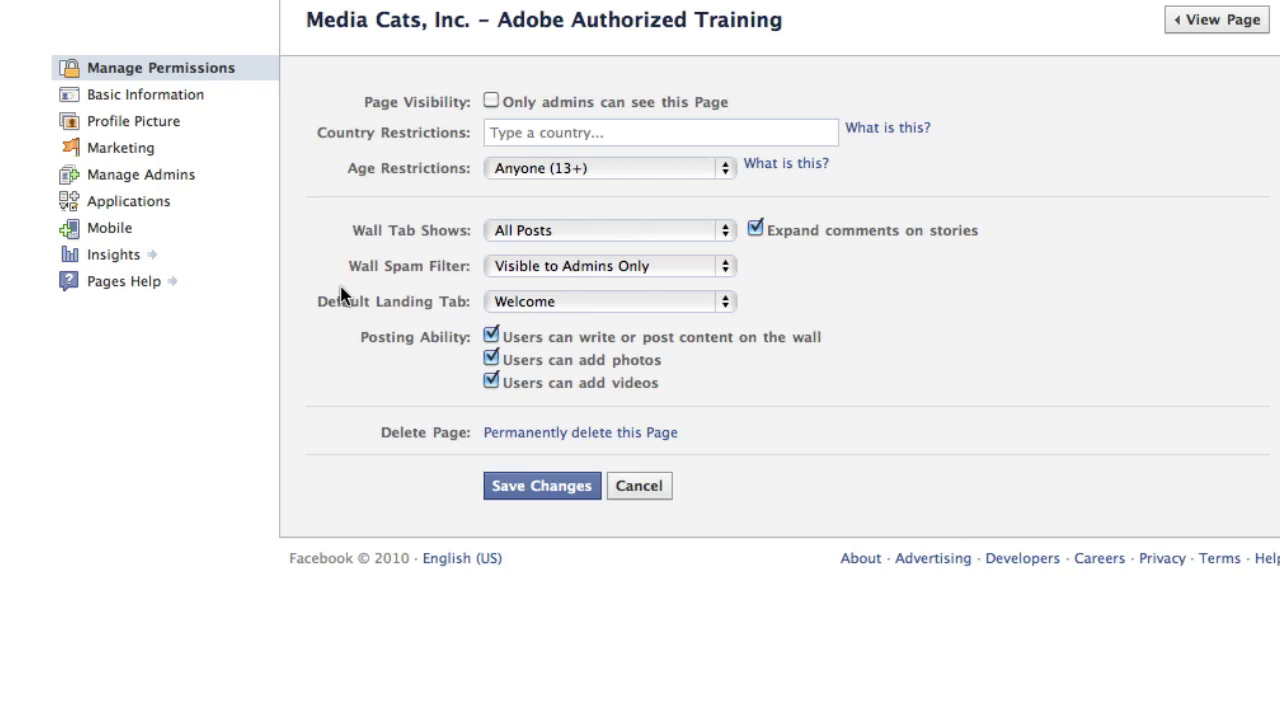
pyautogui.click(724, 302)
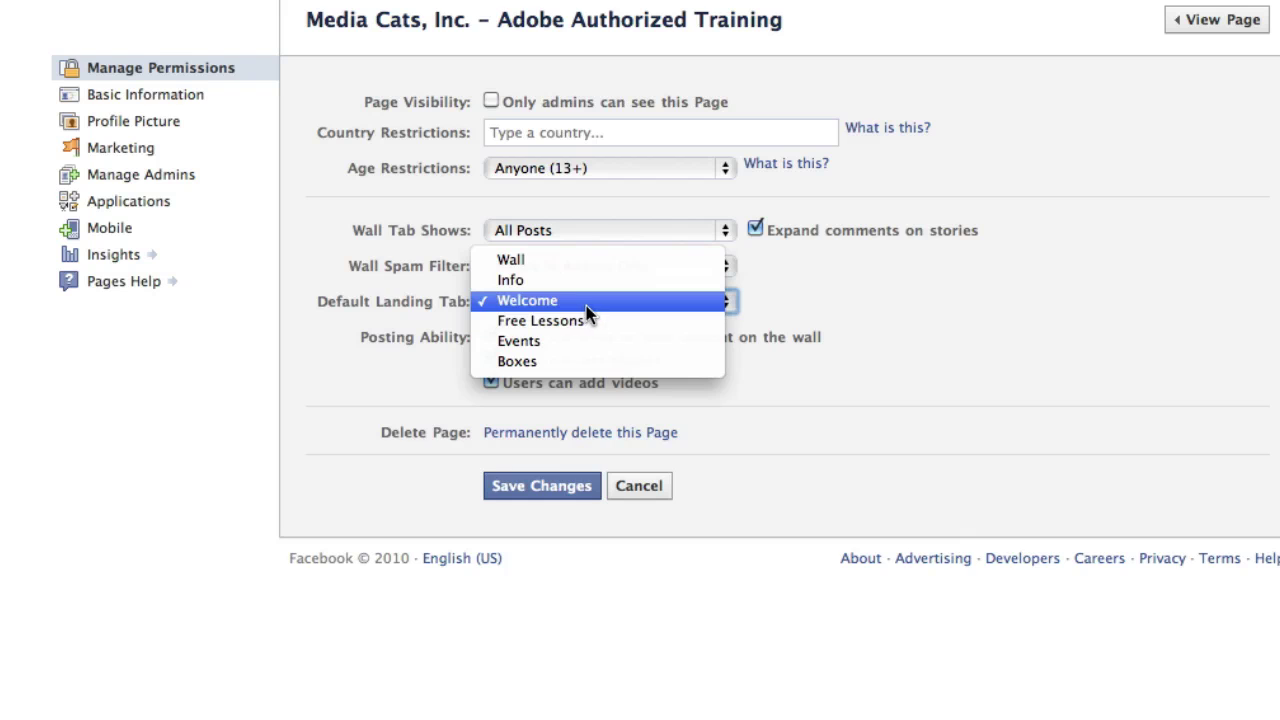
pyautogui.click(777, 303)
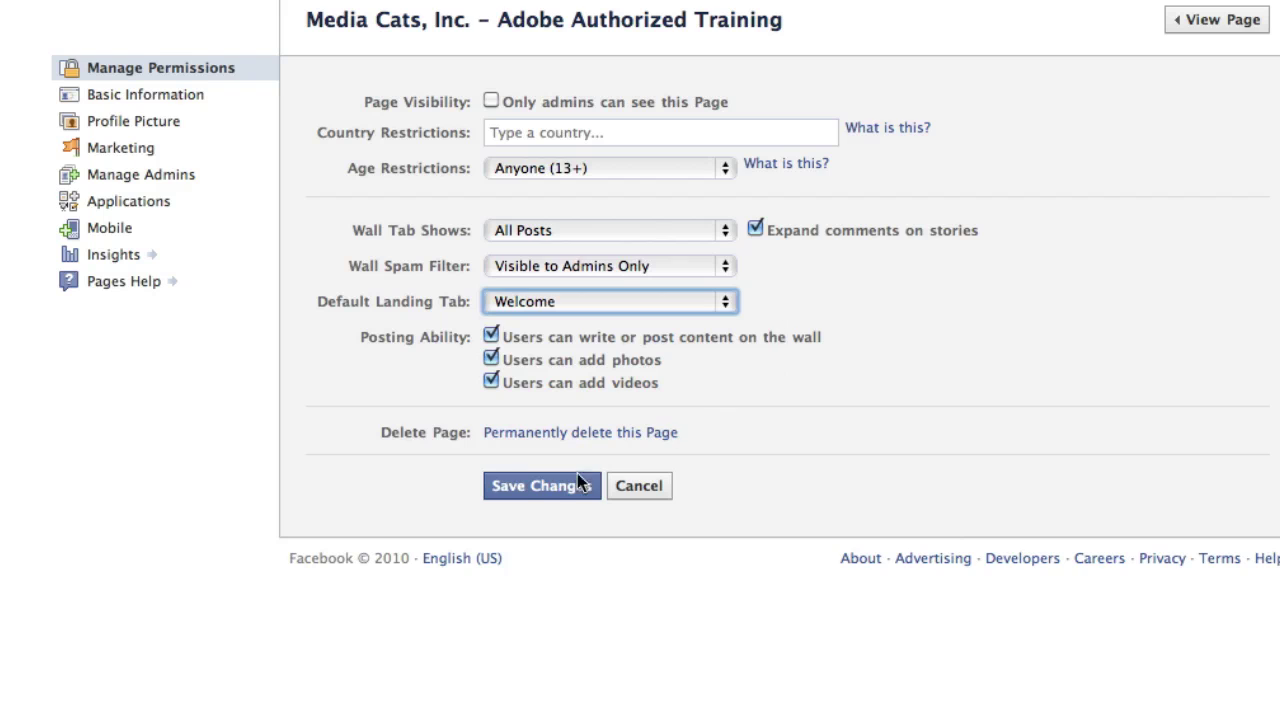
pyautogui.click(1210, 28)
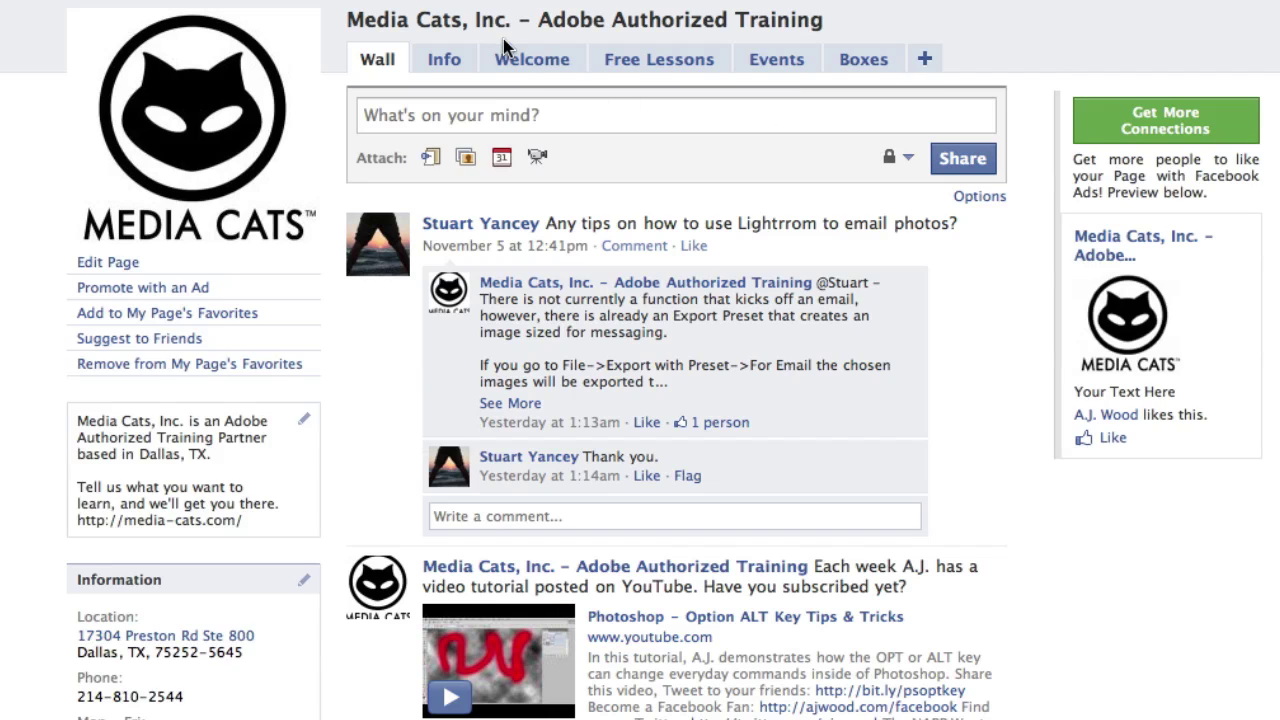
# Check the Welcome and Free Lessons tabs, ending on Welcome's 'Media Cats Unite!' banner.
pyautogui.click(532, 62)
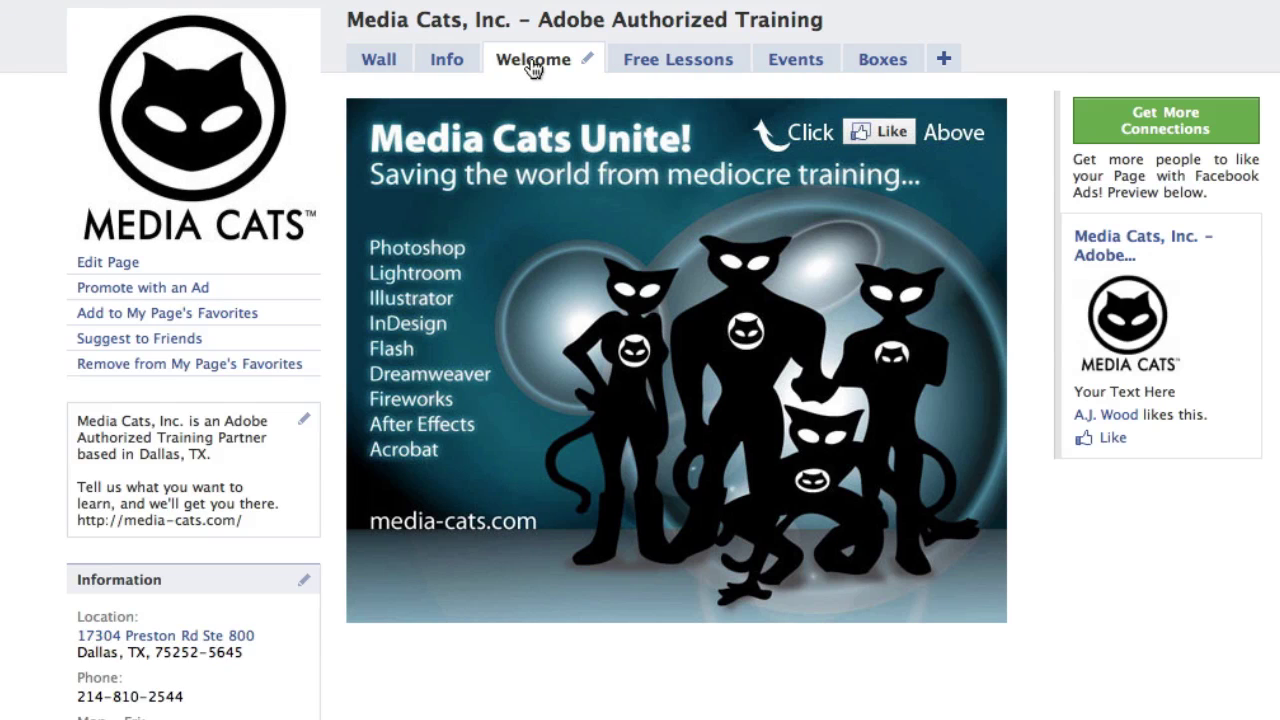
pyautogui.click(676, 64)
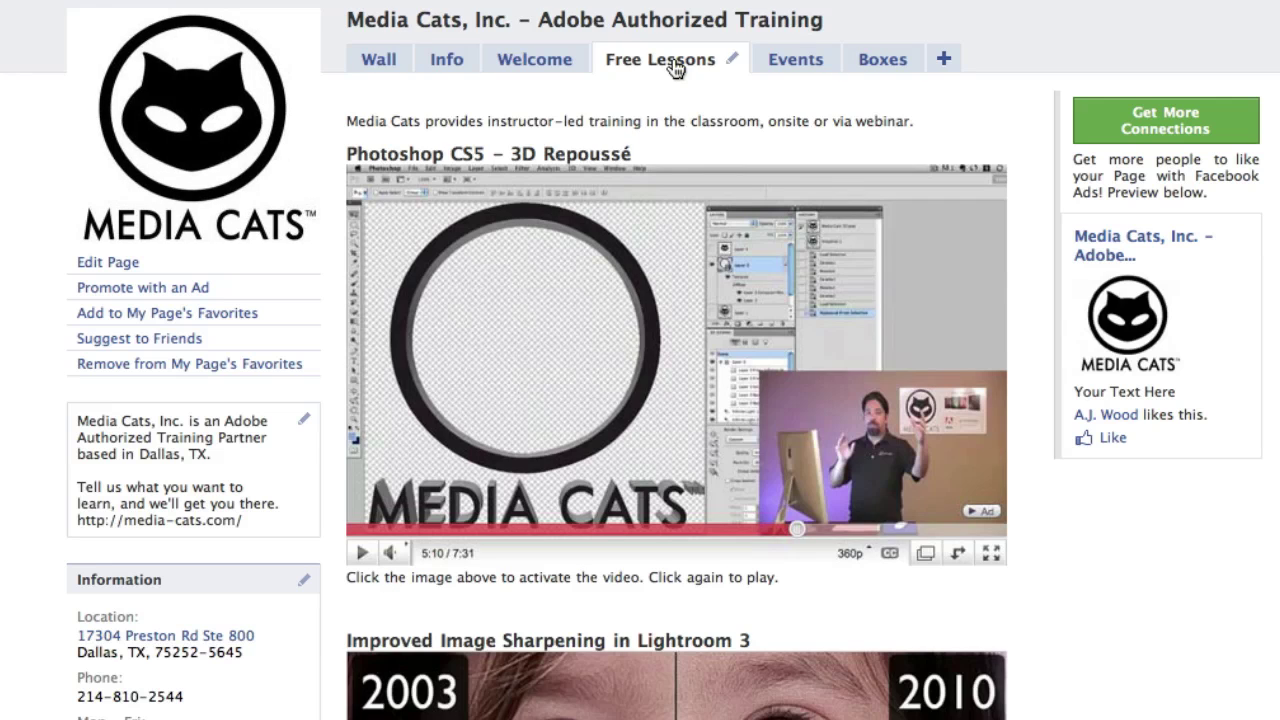
pyautogui.click(545, 64)
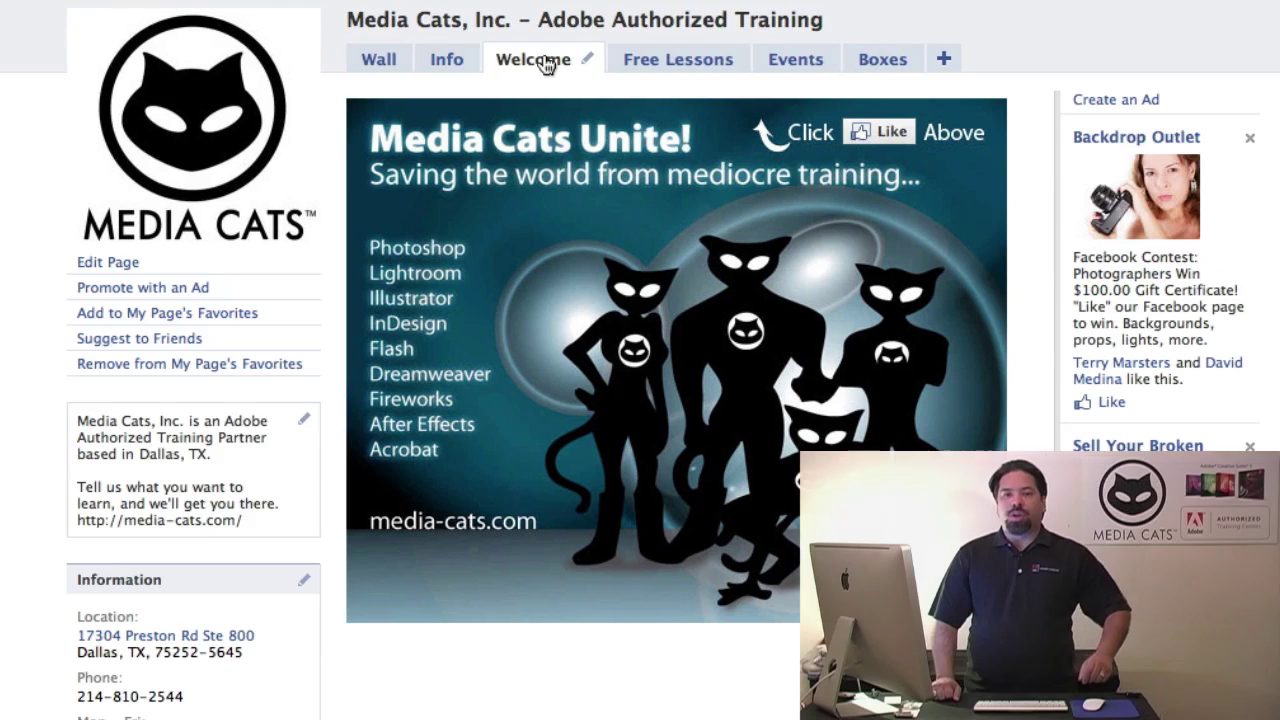